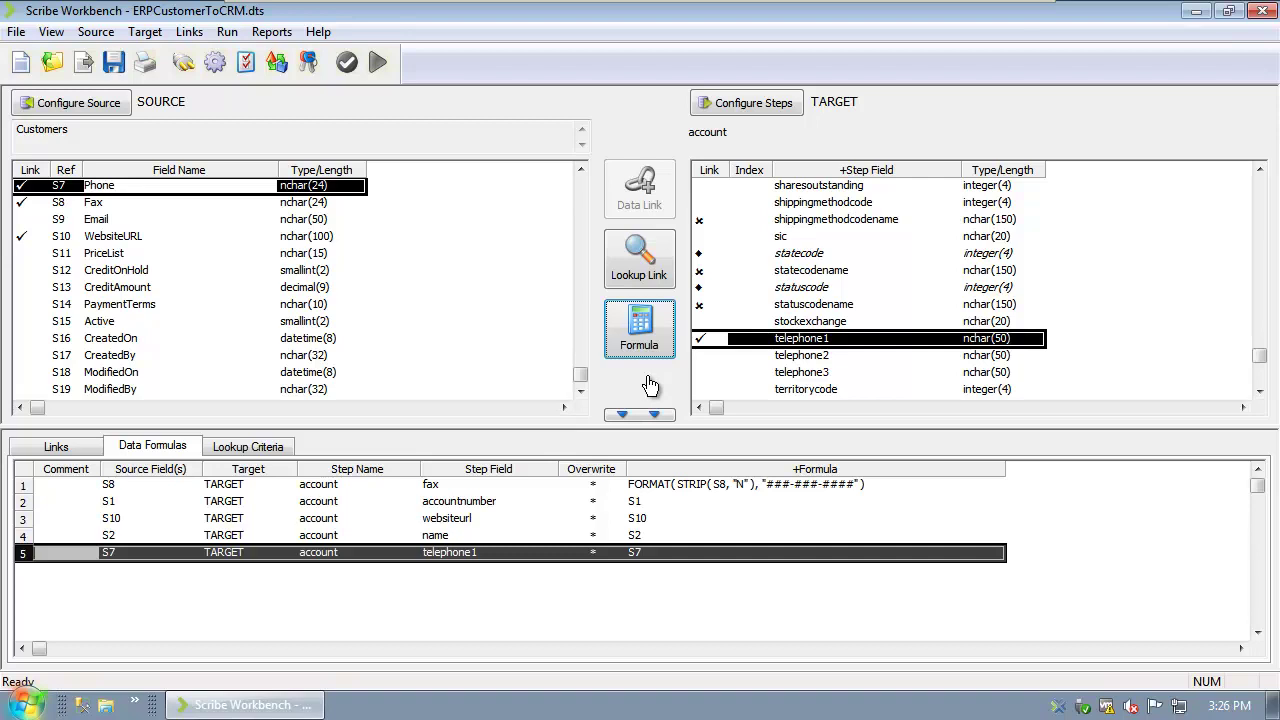
Step: Wrap the S7 formula of the target field telephone1 in the FORMAT text function
left_click(802, 343)
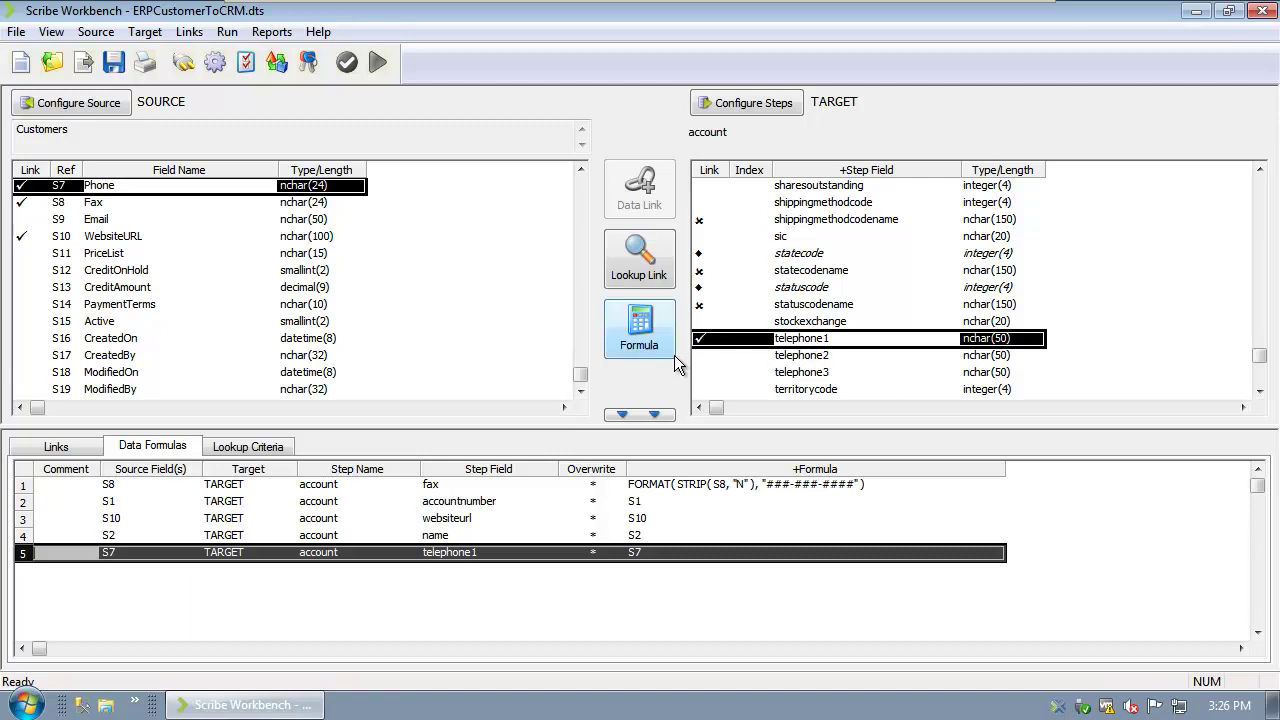
left_click(645, 346)
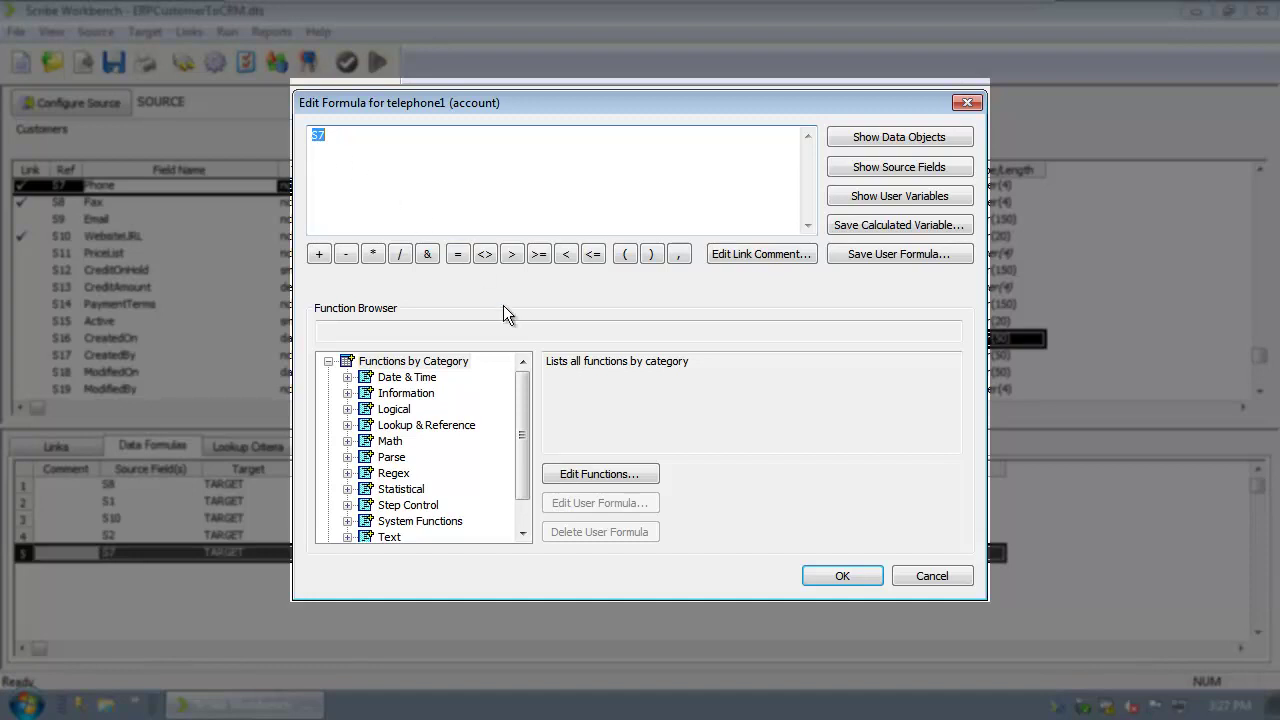
left_click_drag(524, 382, 521, 416)
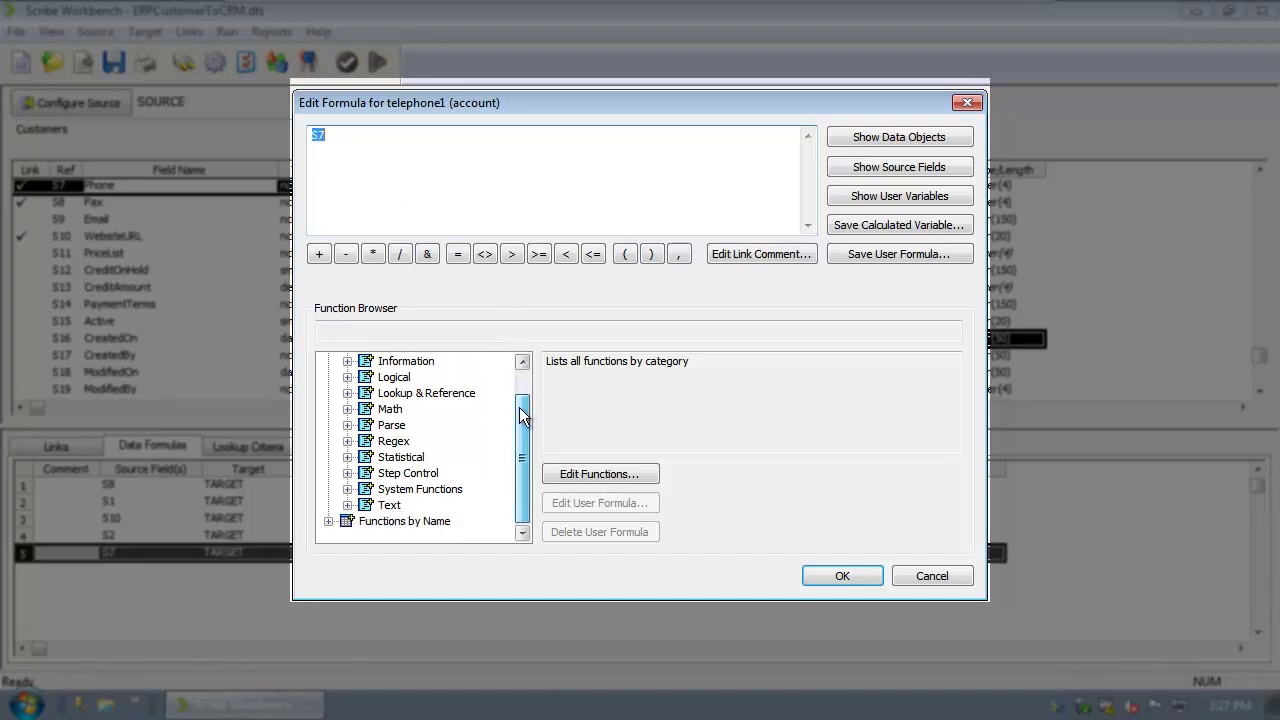
left_click(348, 505)
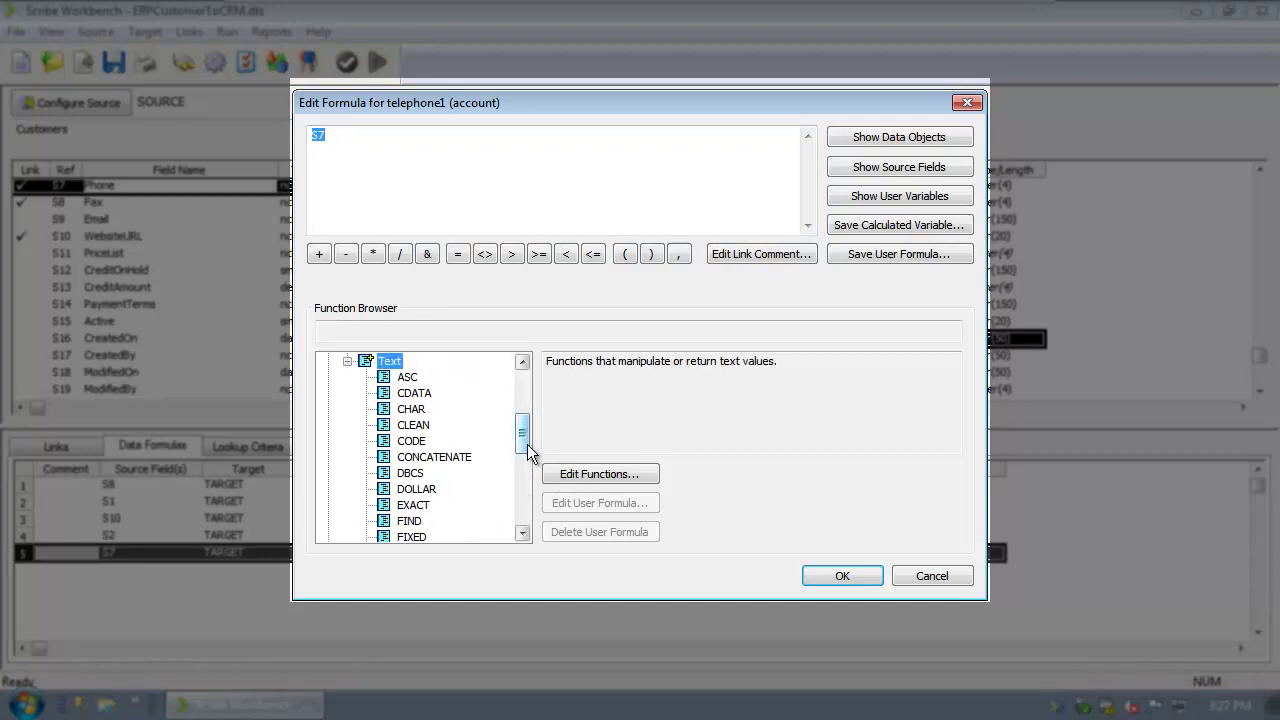
left_click_drag(524, 427, 522, 450)
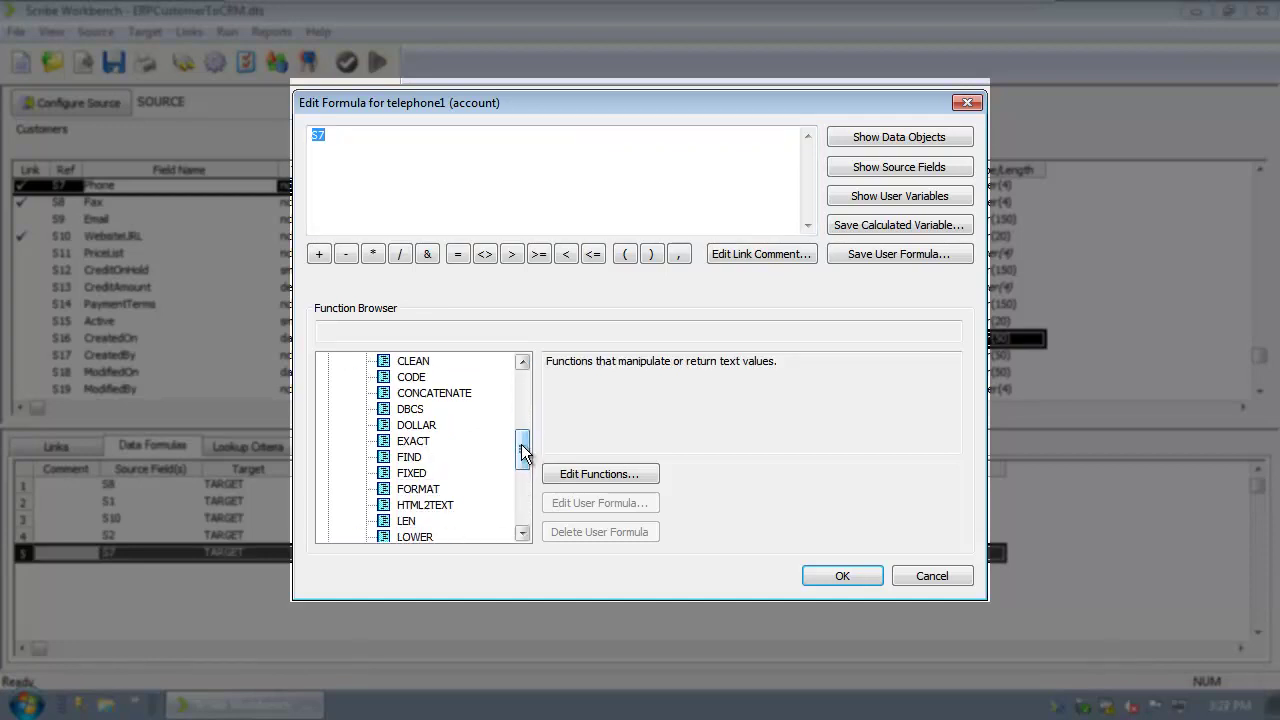
double_click(428, 490)
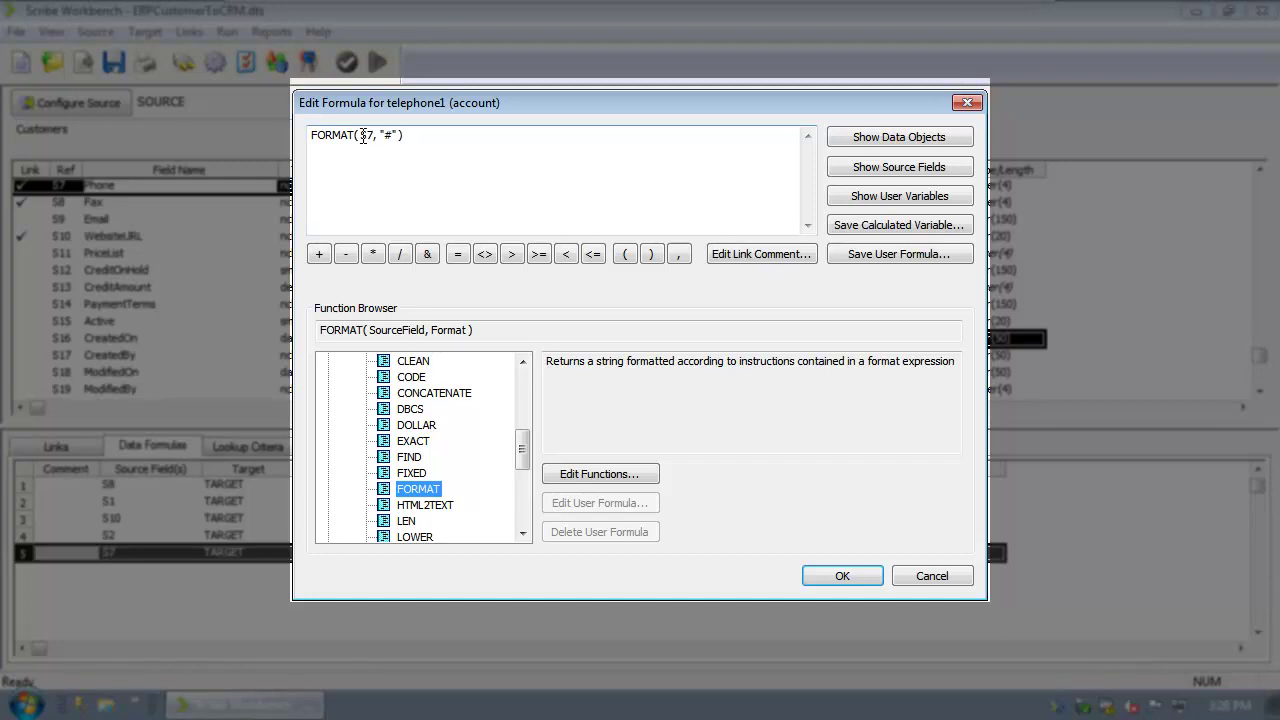
Step: Nest the STRIP parse function around the arguments S7, "#" inside FORMAT
left_click_drag(362, 135, 396, 140)
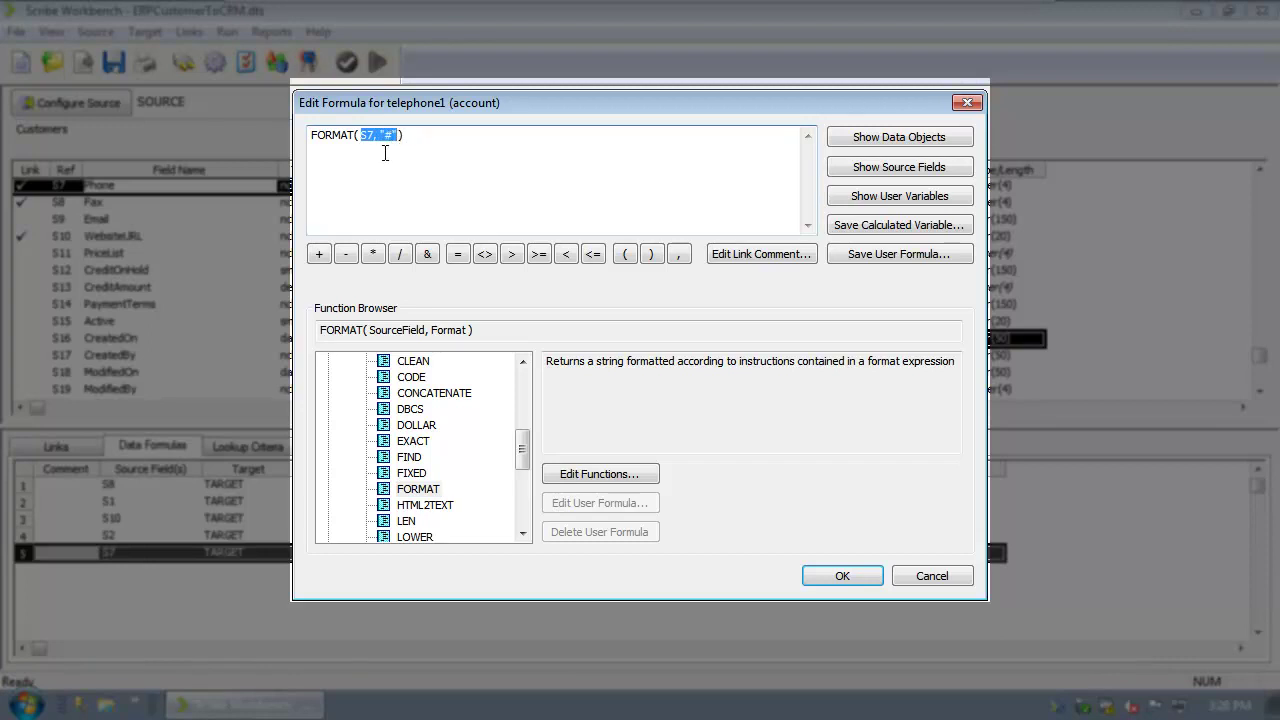
left_click_drag(524, 455, 492, 422)
left_click(347, 410)
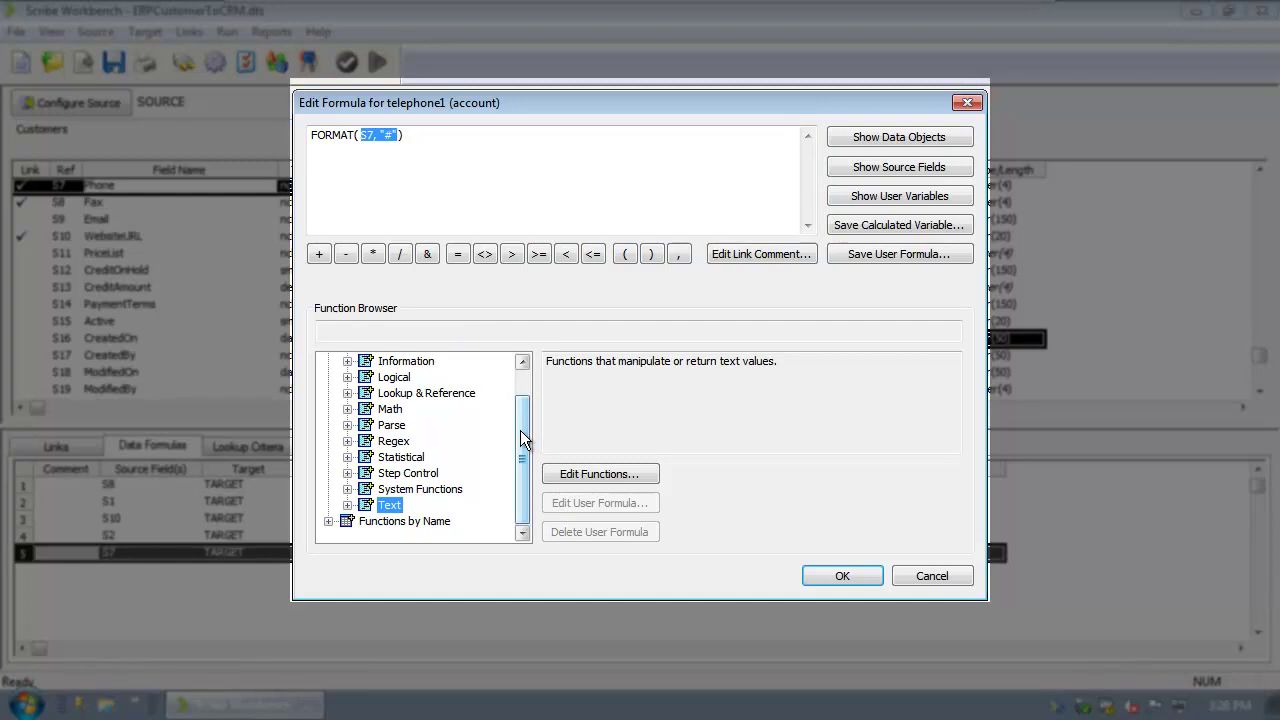
left_click_drag(520, 430, 521, 421)
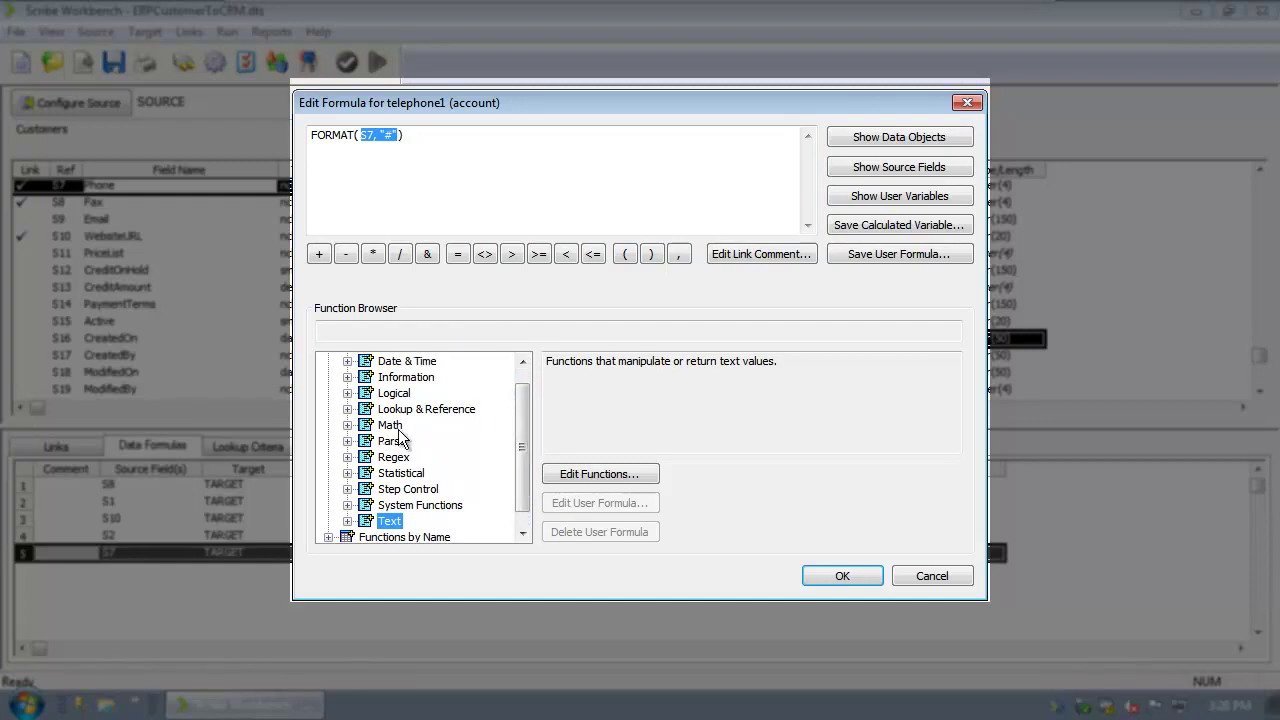
left_click(348, 442)
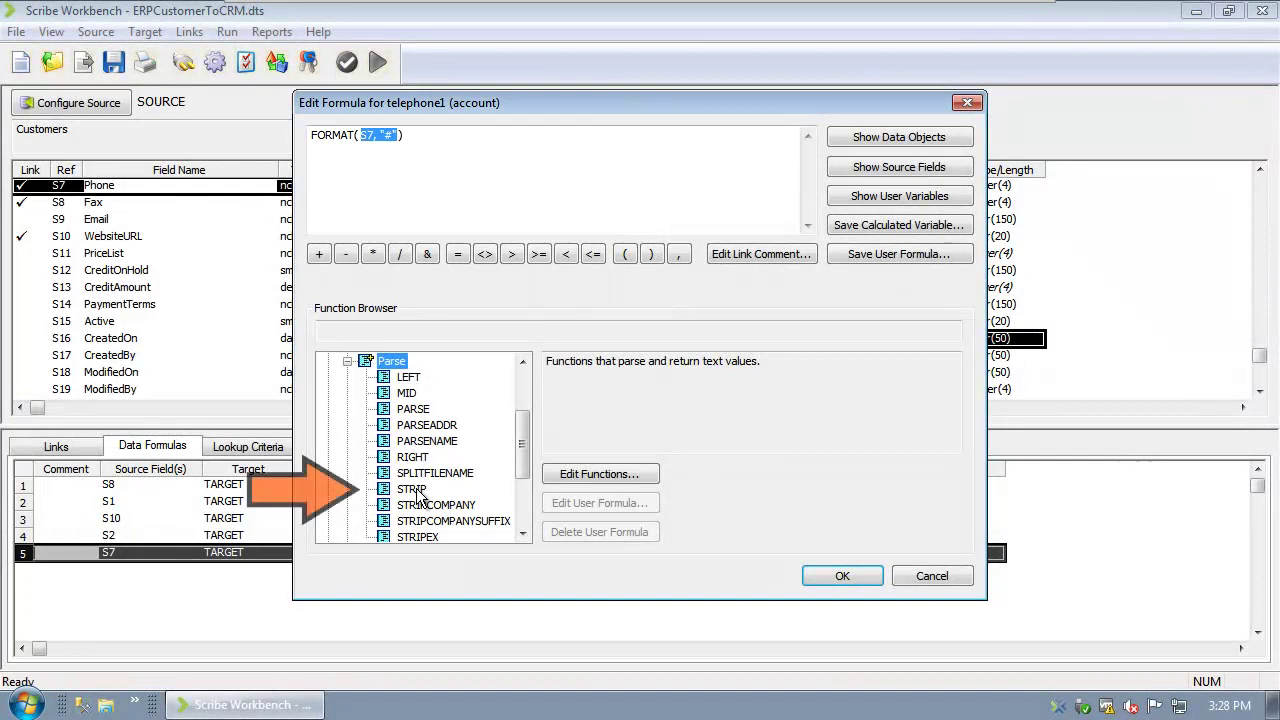
left_click(413, 490)
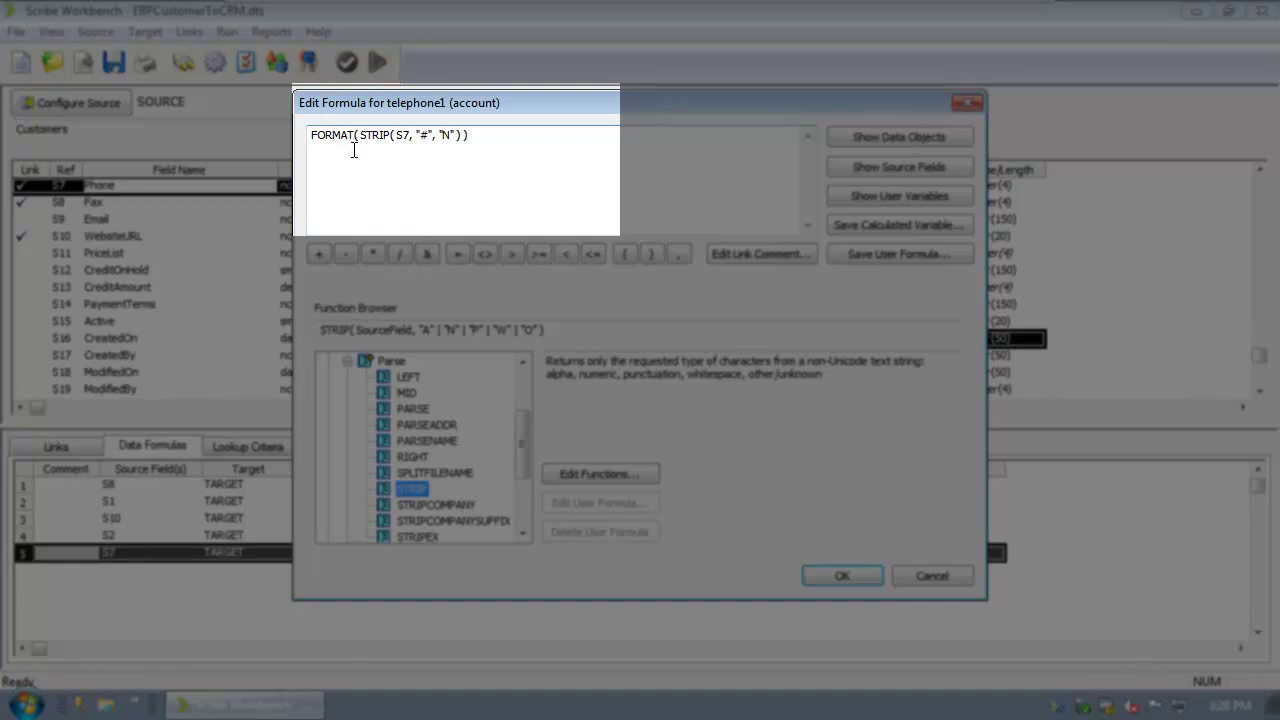
Step: Remove the "#" argument from the STRIP function, leaving S7 and "N" as its arguments
left_click(357, 137)
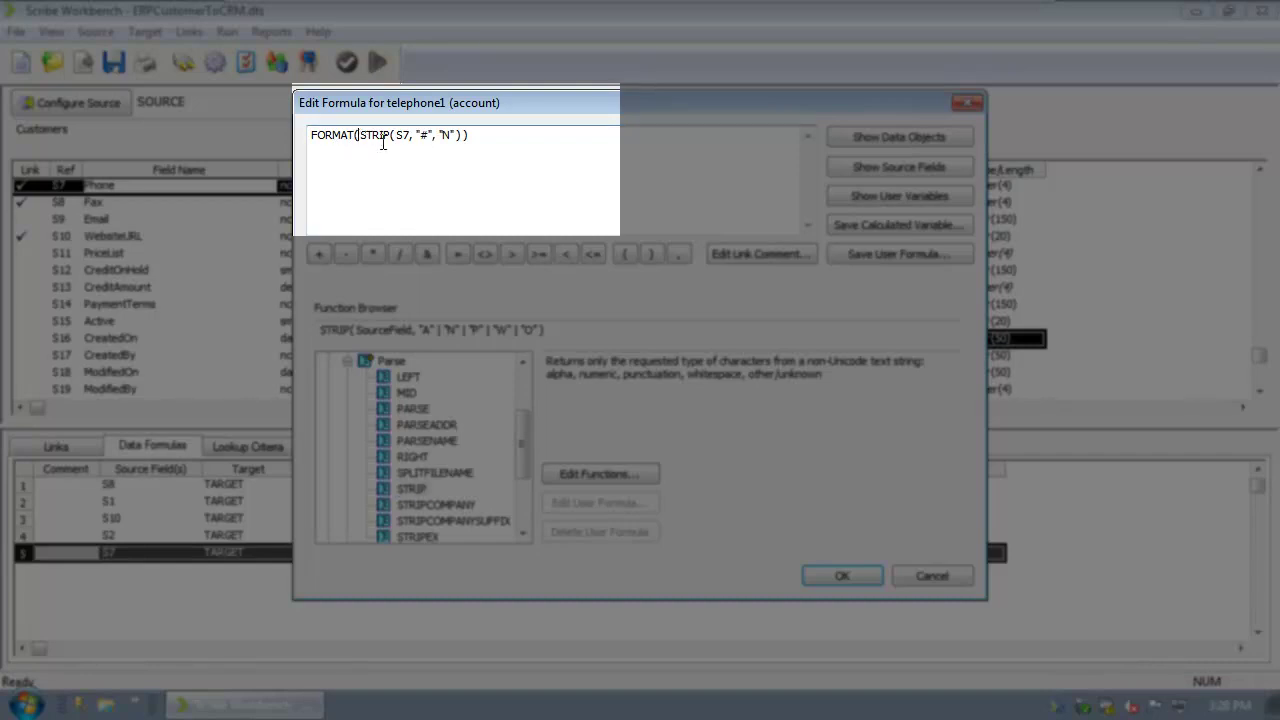
left_click(436, 135)
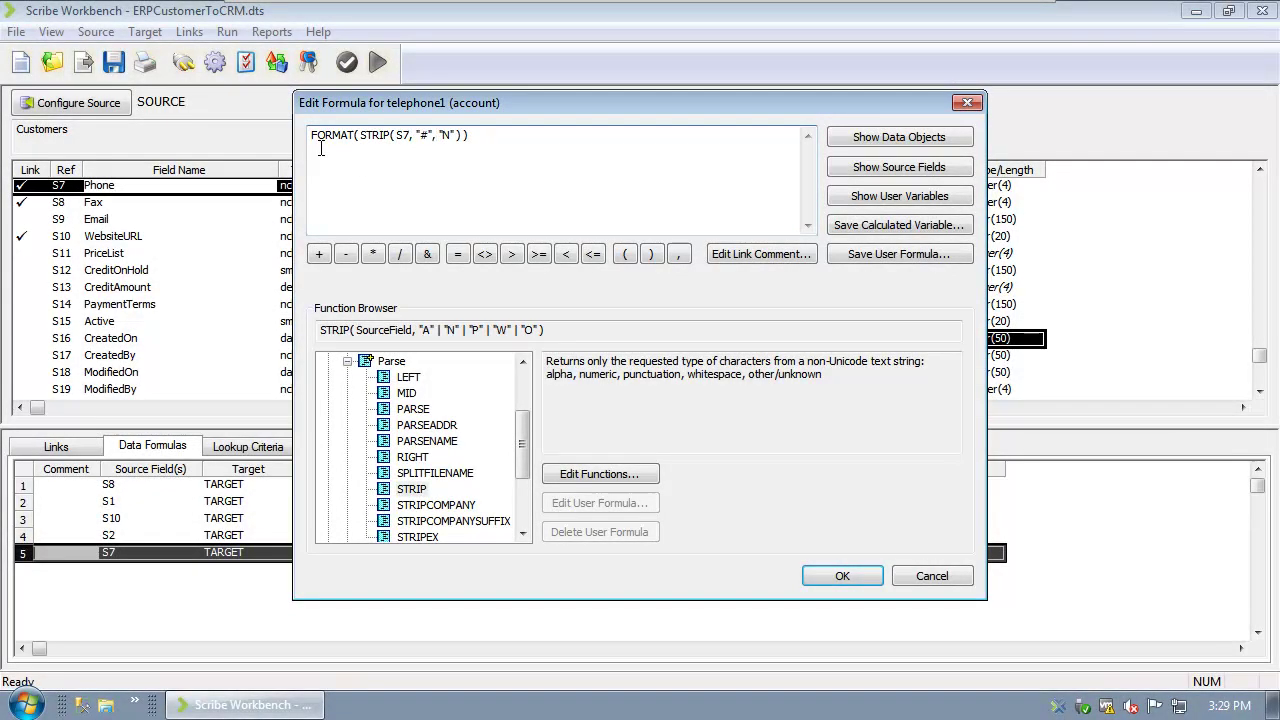
left_click(417, 135)
key("Delete")
key("Delete")
key("Delete")
key("Delete")
key("Delete")
Step: Add "###-###-####" after the STRIP call as FORMAT's format argument and accept the telephone1 formula
type(",")
type("\"###-###")
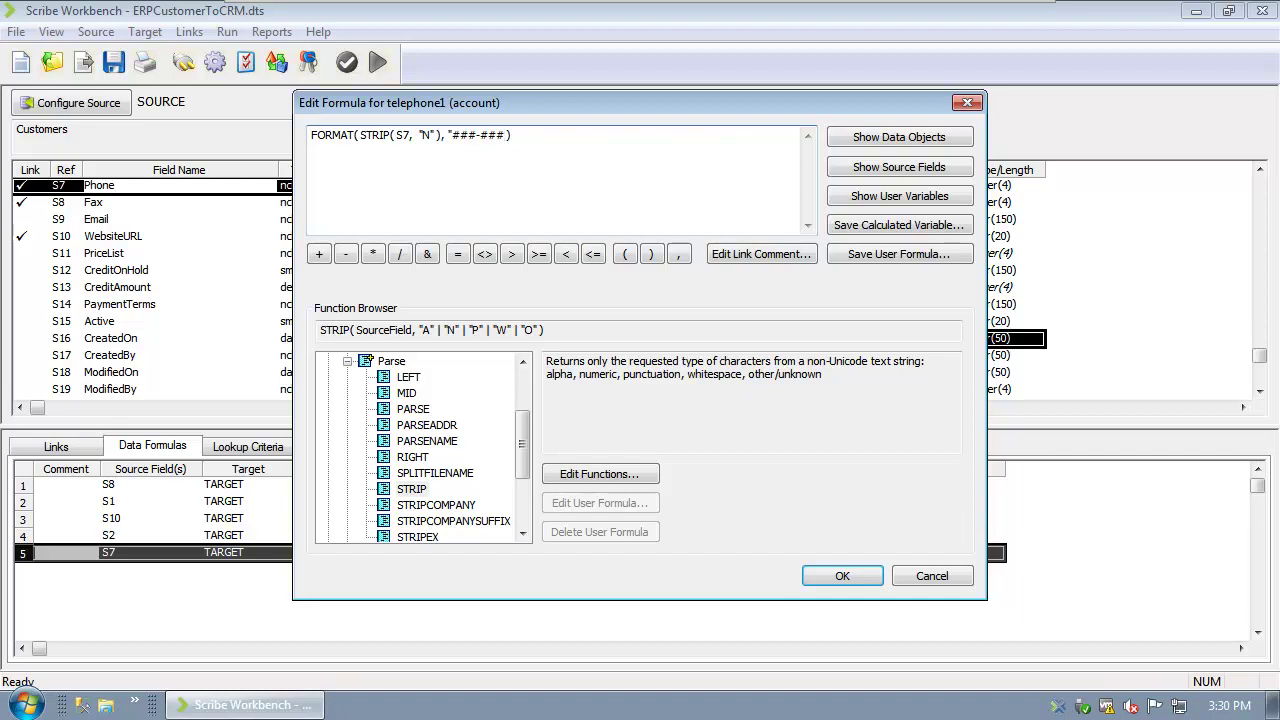
type("-####\"")
left_click(842, 576)
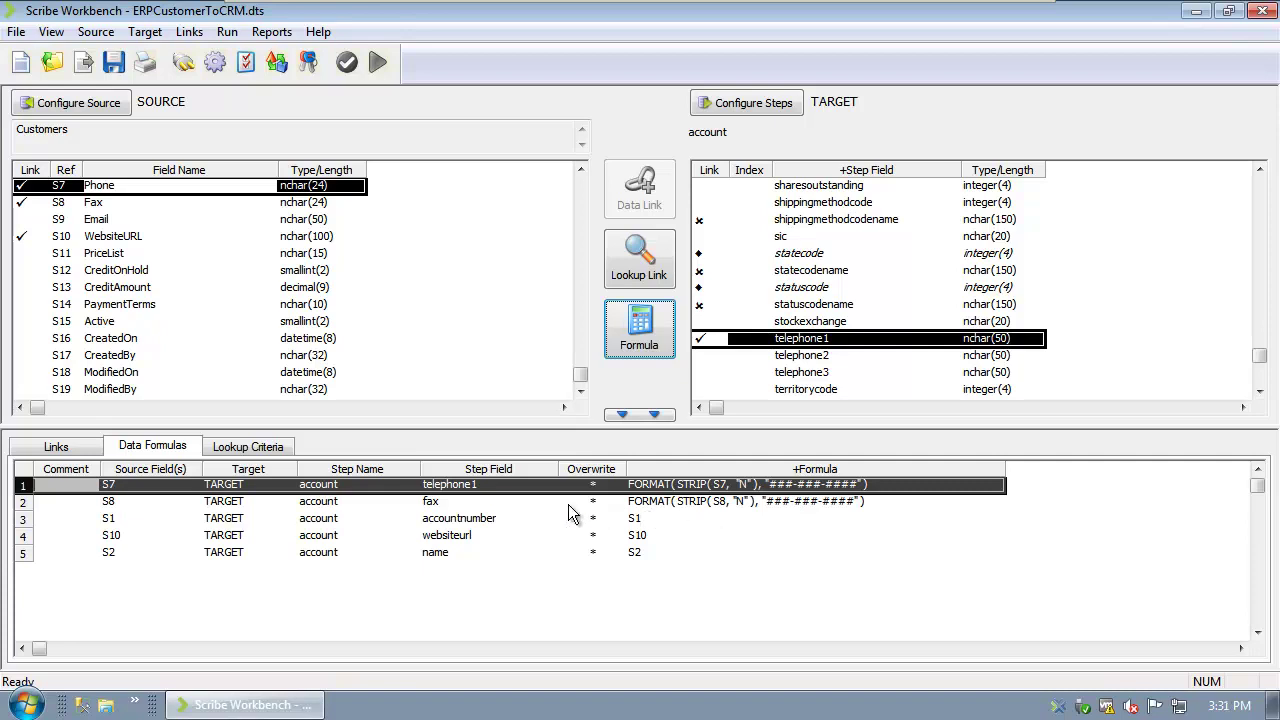
Step: Open the fax field's formula, copy its whole expression, and close the formula editor
double_click(708, 503)
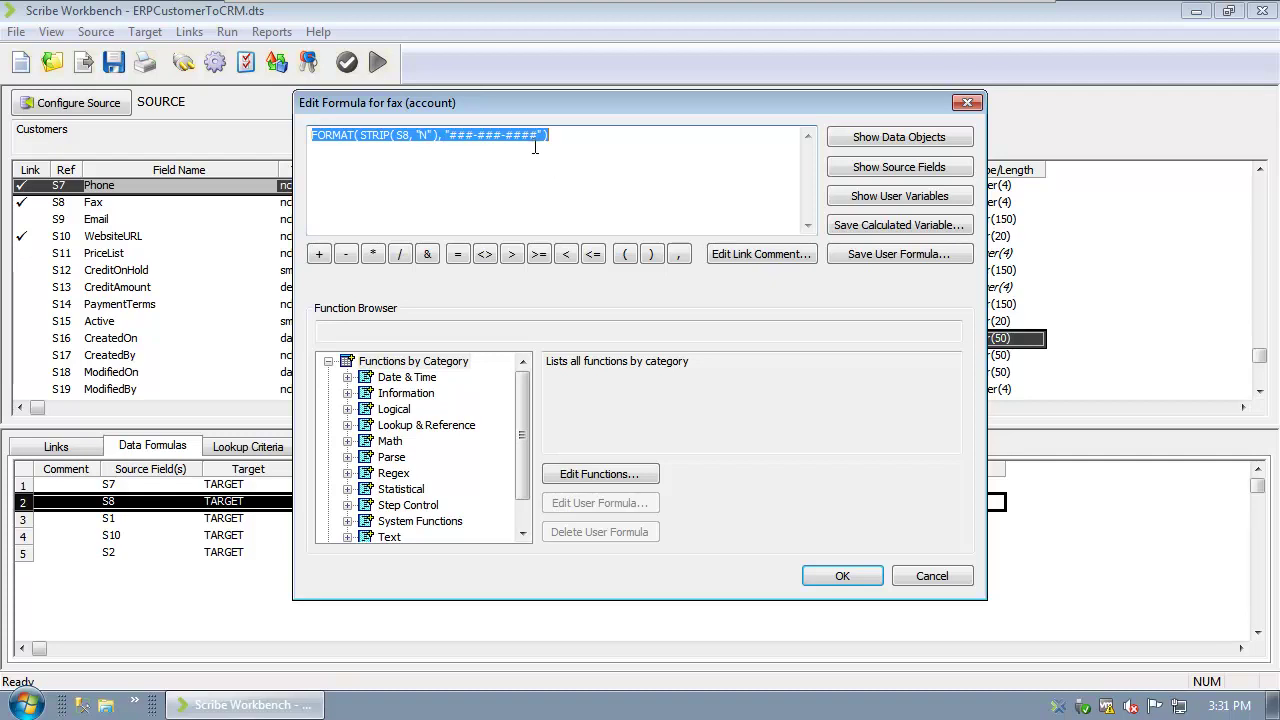
right_click(402, 132)
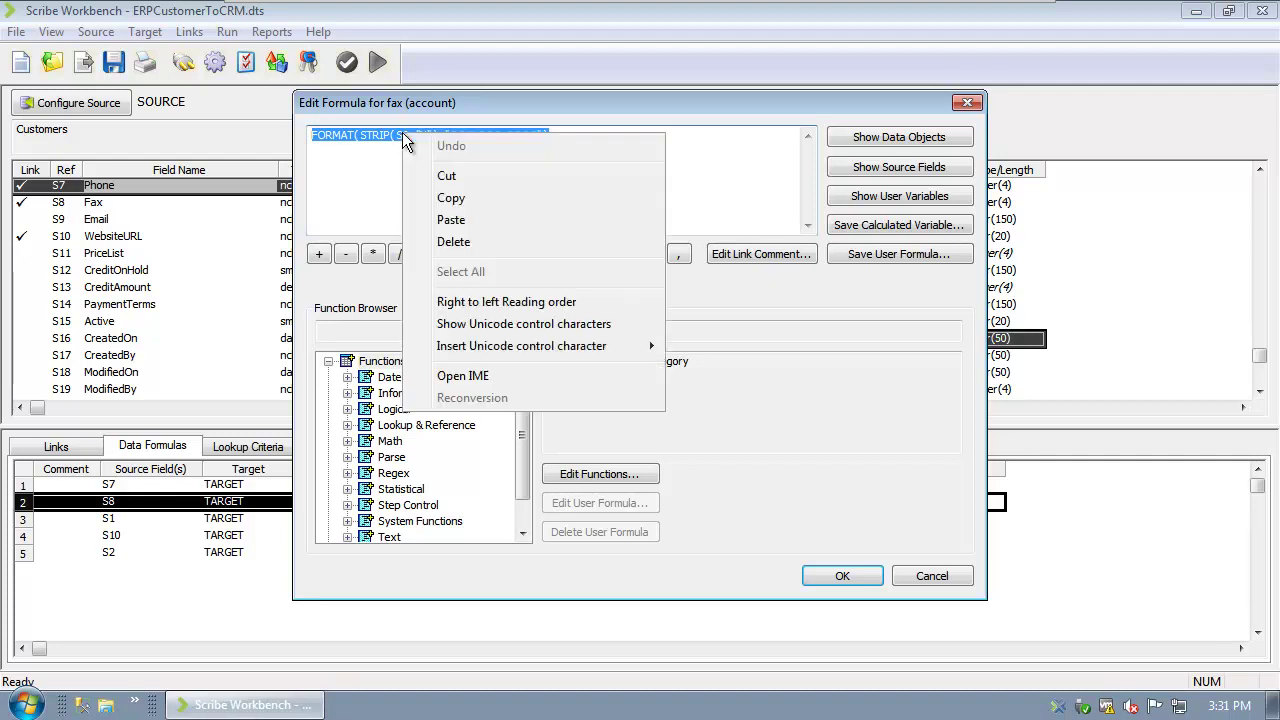
left_click(450, 198)
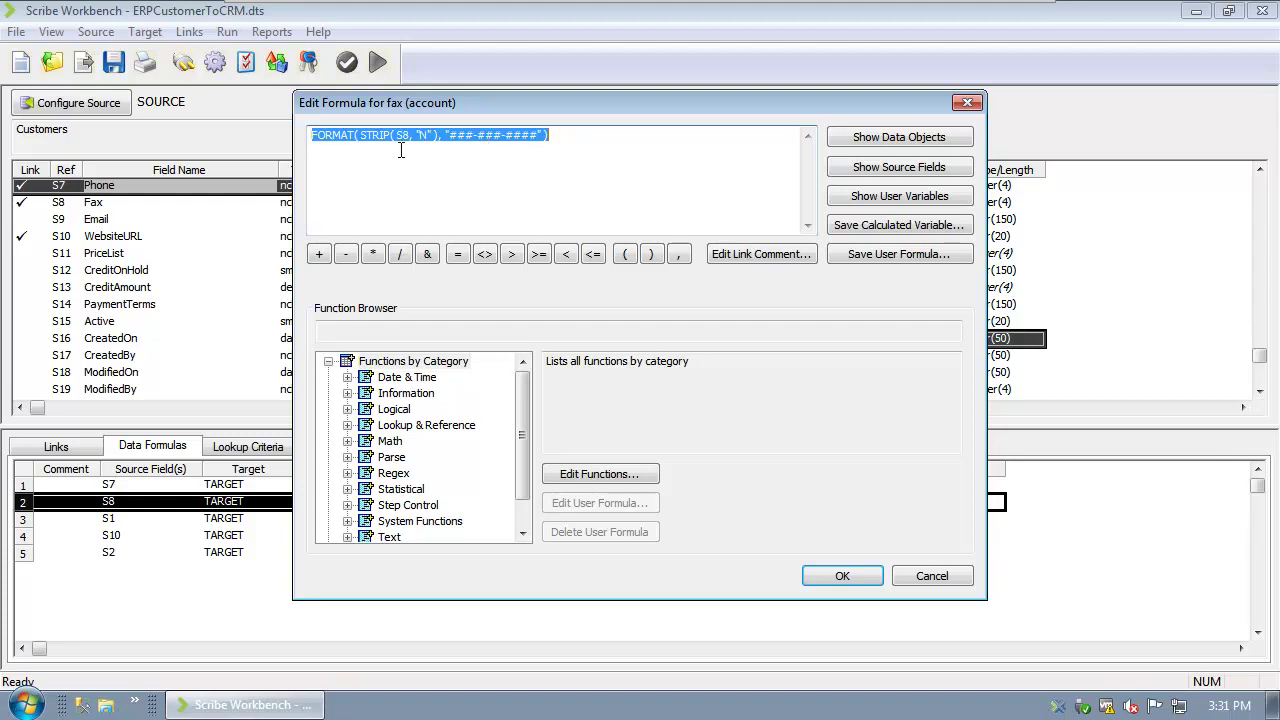
left_click(864, 575)
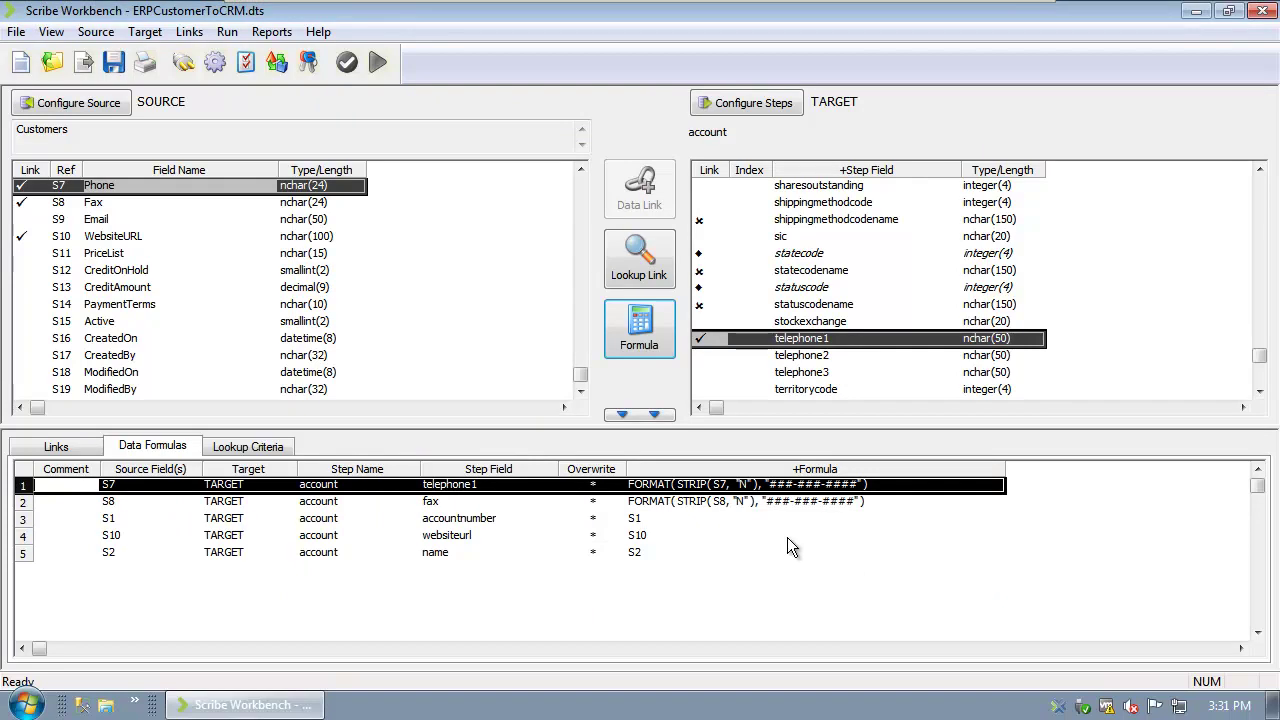
Step: Give the target account's description field the constant text formula "Imported from Insight"
left_click_drag(1260, 172, 1262, 175)
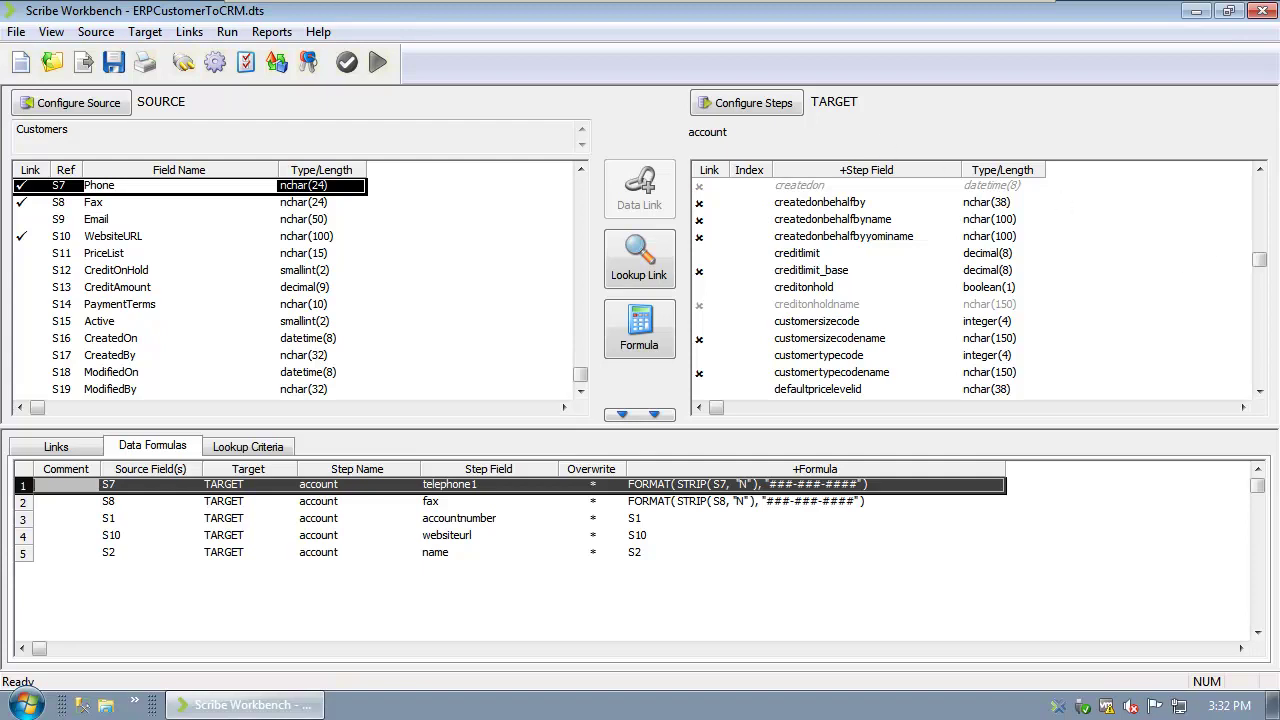
left_click(1260, 170)
left_click(1260, 170)
left_click(1260, 170)
left_click(1260, 170)
left_click(1260, 170)
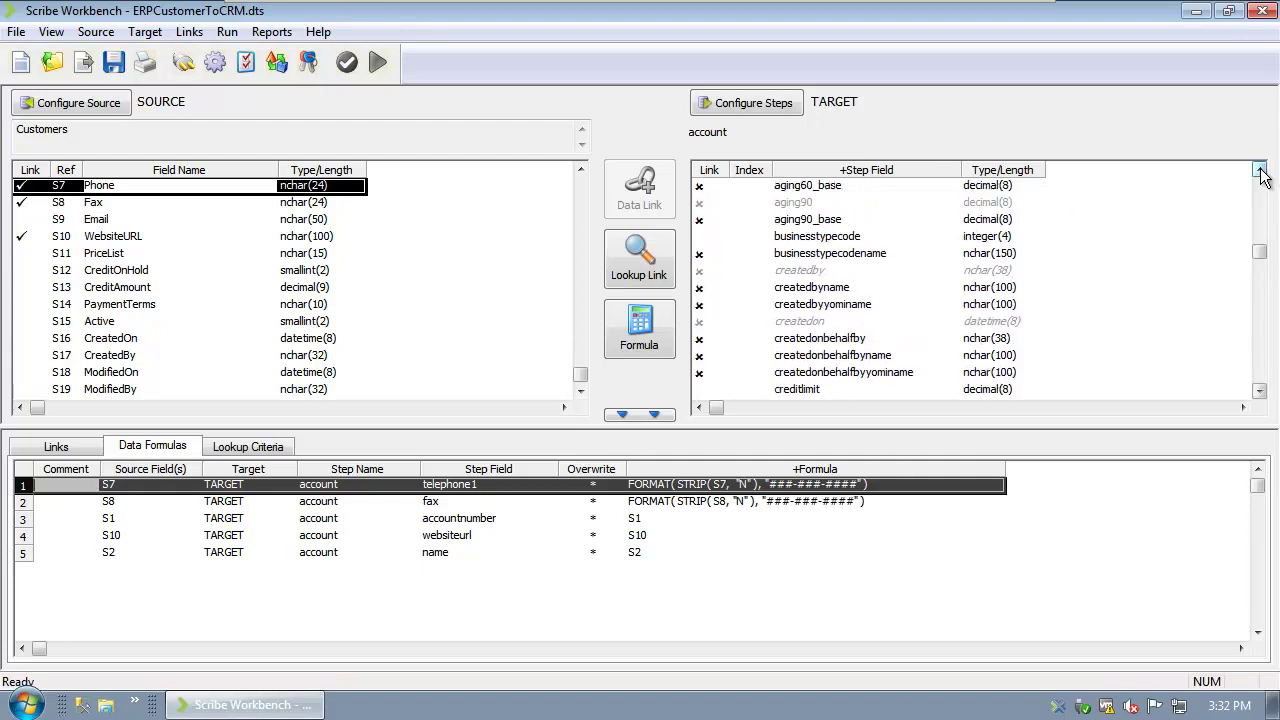
left_click(1260, 391)
left_click(1260, 391)
left_click(1260, 391)
left_click(1260, 391)
left_click(1260, 391)
left_click(1260, 391)
left_click(1260, 391)
left_click(1260, 391)
left_click(1260, 391)
left_click(1260, 391)
left_click(1260, 391)
left_click(1260, 391)
left_click(1260, 391)
left_click(1260, 391)
left_click(1260, 391)
left_click(1260, 391)
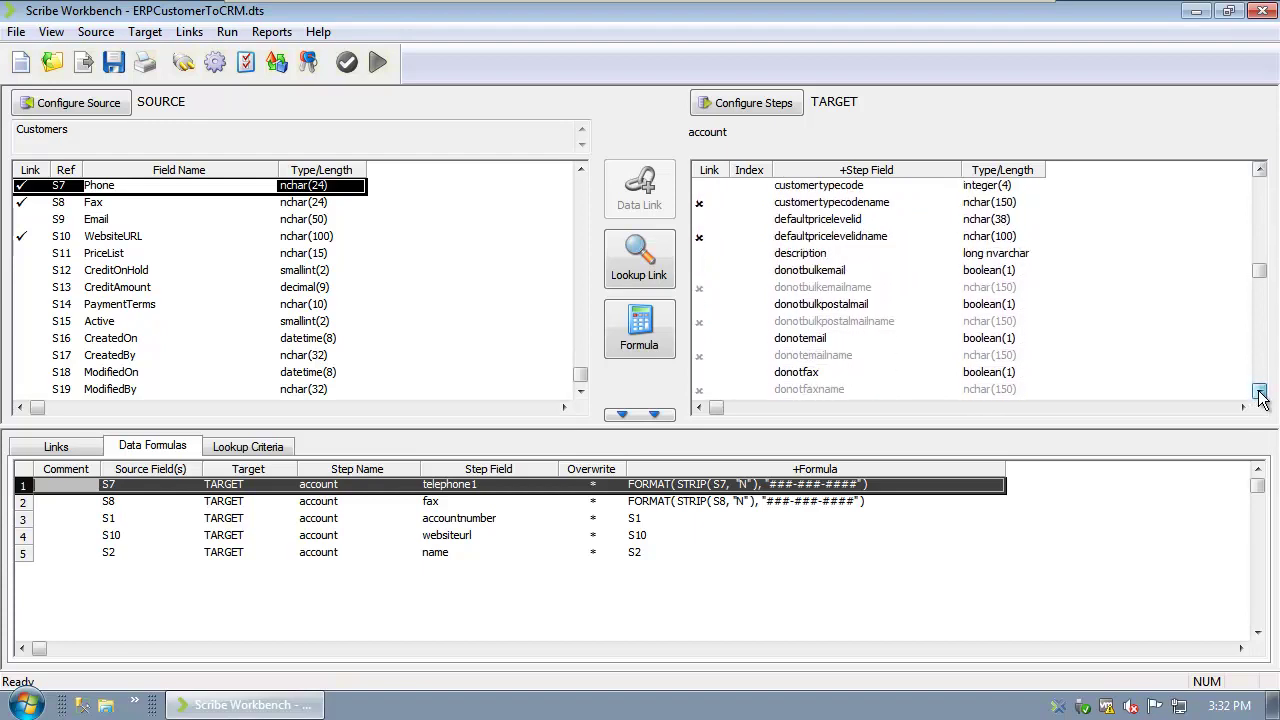
left_click(805, 256)
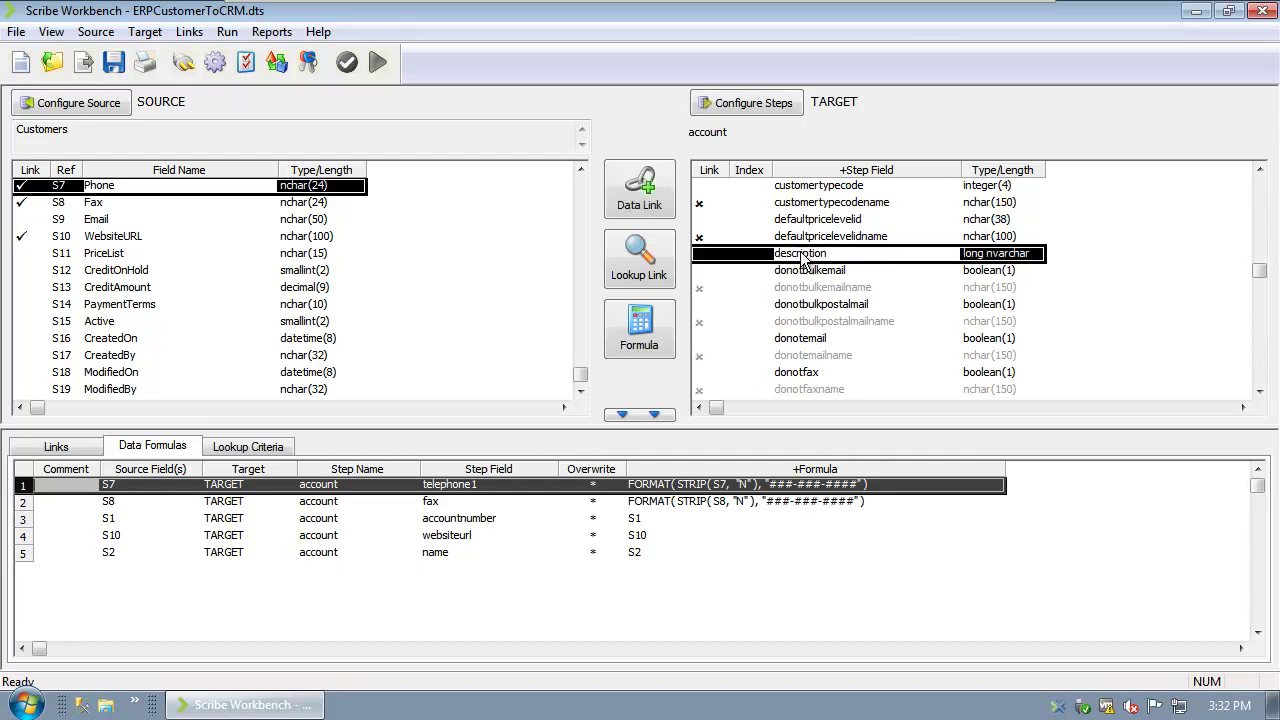
left_click(640, 345)
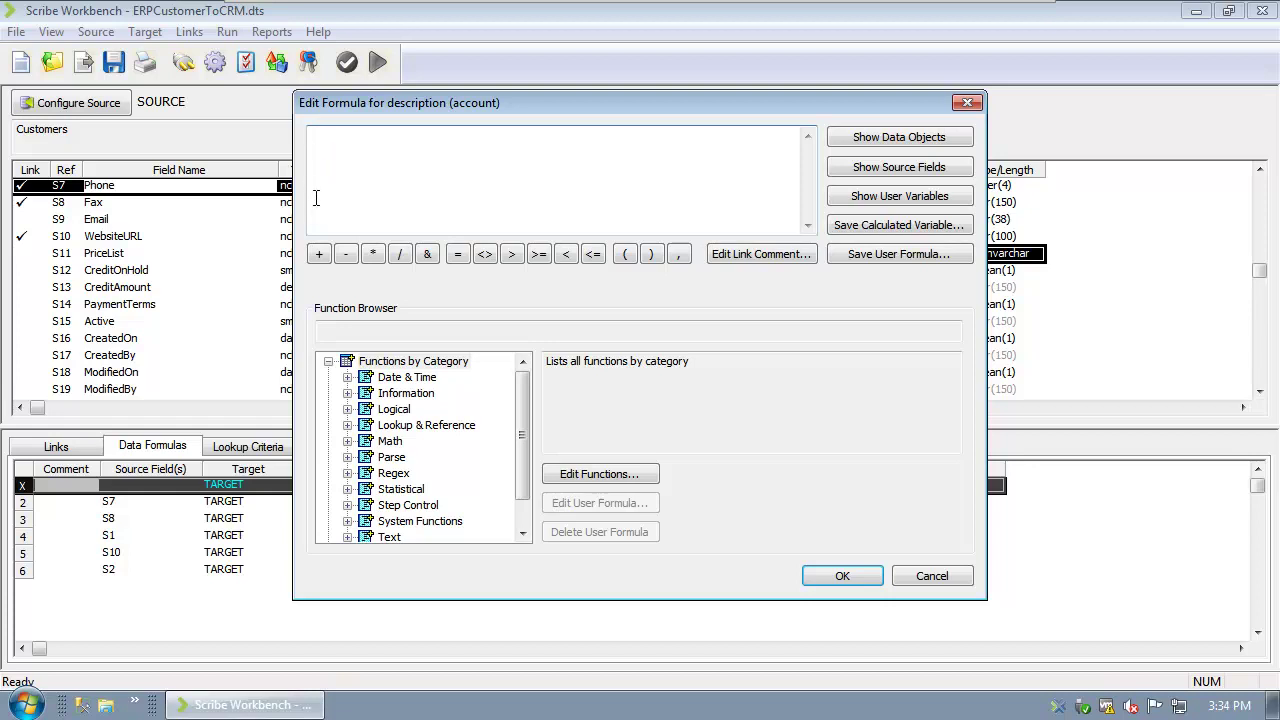
left_click(315, 198)
type("\"Imported from Insight")
left_click(847, 574)
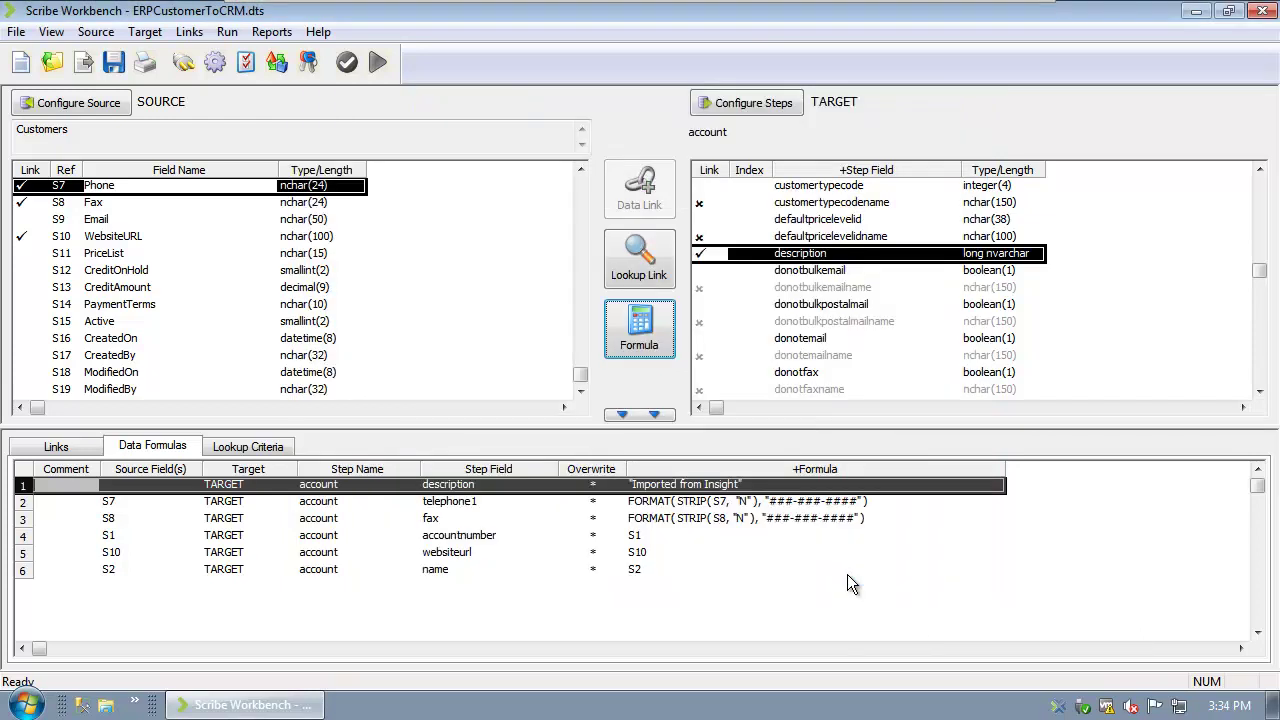